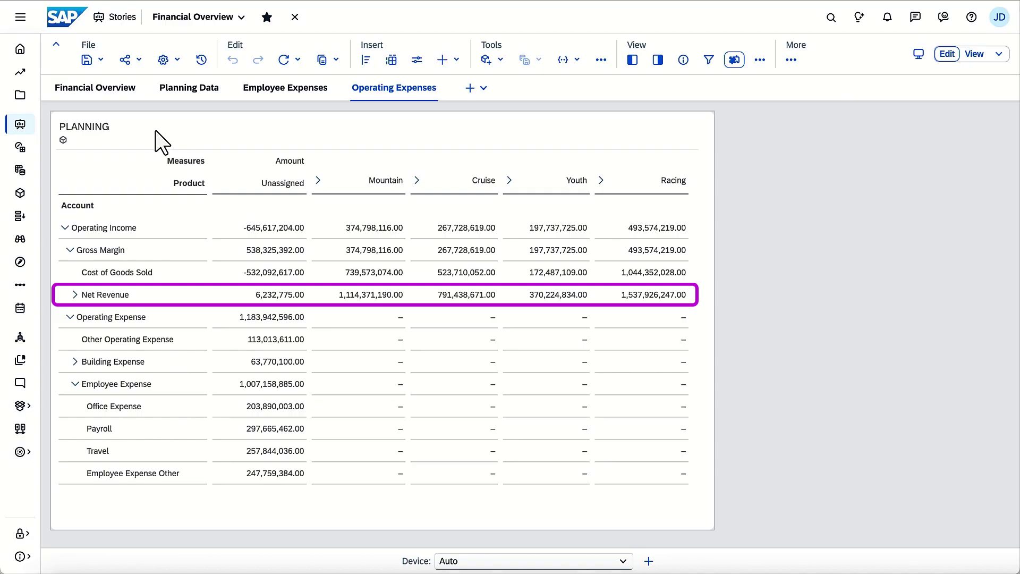
Create a new data action named "Allocate Expenses" with PLANNING as its default model.
{"action": "left_click", "coordinate": [53, 217]}
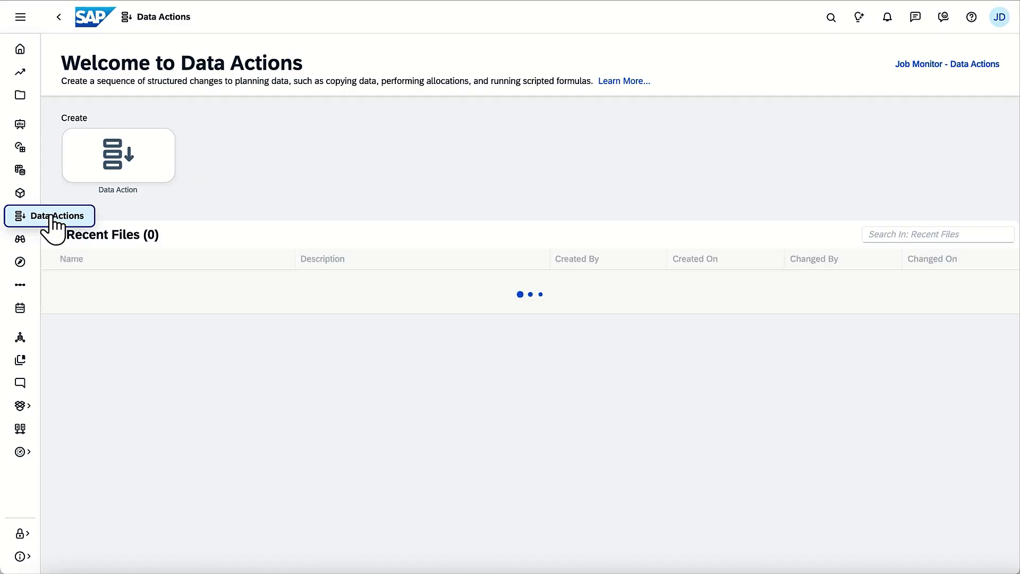
{"action": "left_click", "coordinate": [77, 172]}
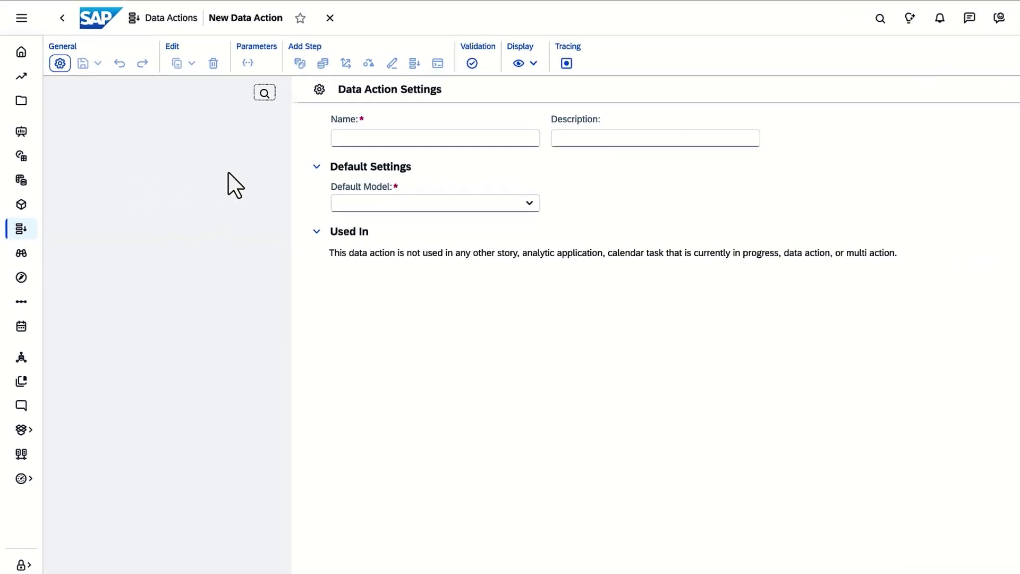
{"action": "left_click", "coordinate": [336, 141]}
{"action": "type", "text": "Allocate Expenses"}
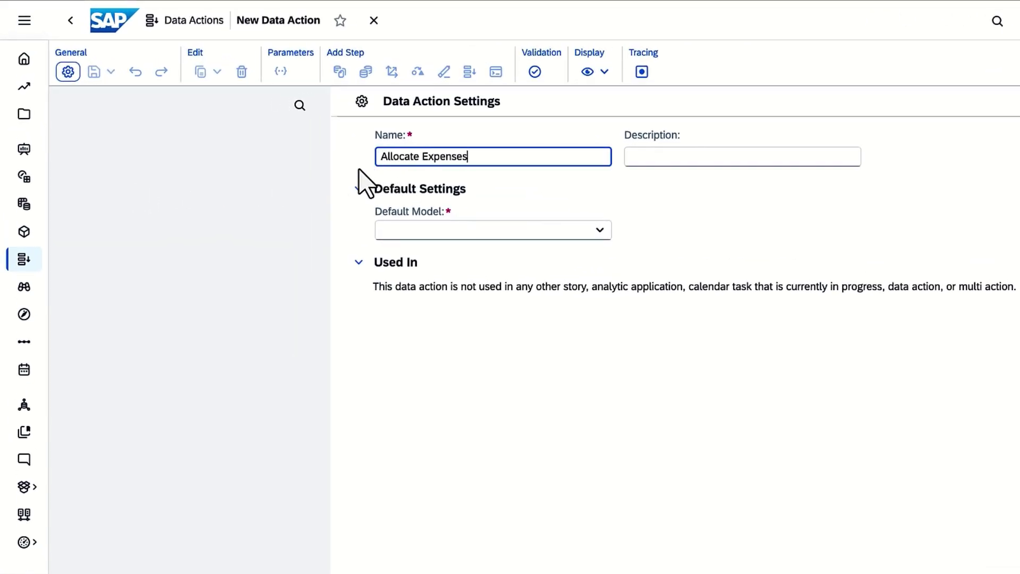
{"action": "left_click", "coordinate": [594, 230]}
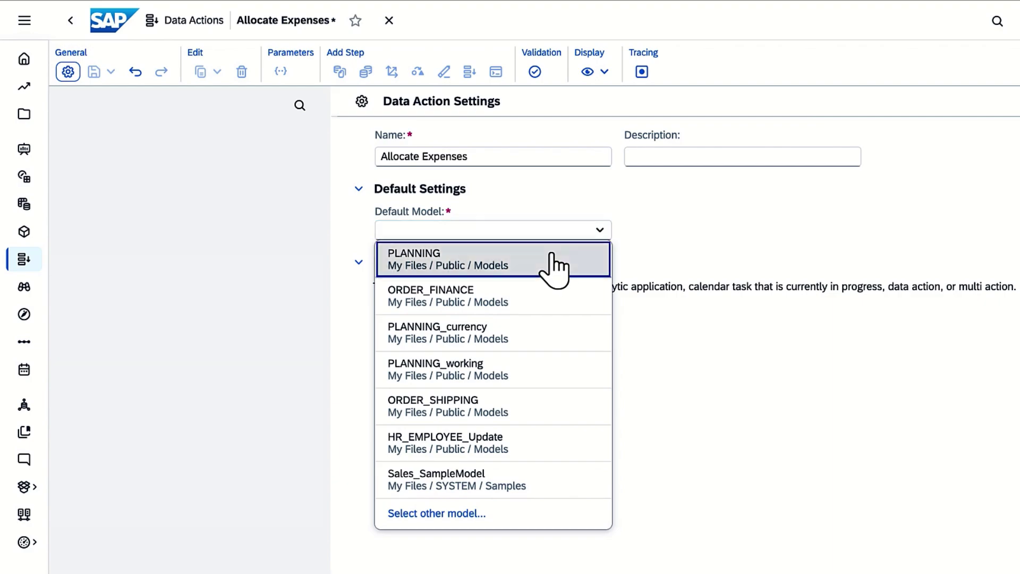
{"action": "left_click", "coordinate": [552, 260]}
Save the data action as "Allocate Expenses" in the Public folder.
{"action": "left_click", "coordinate": [110, 73]}
{"action": "left_click", "coordinate": [114, 91]}
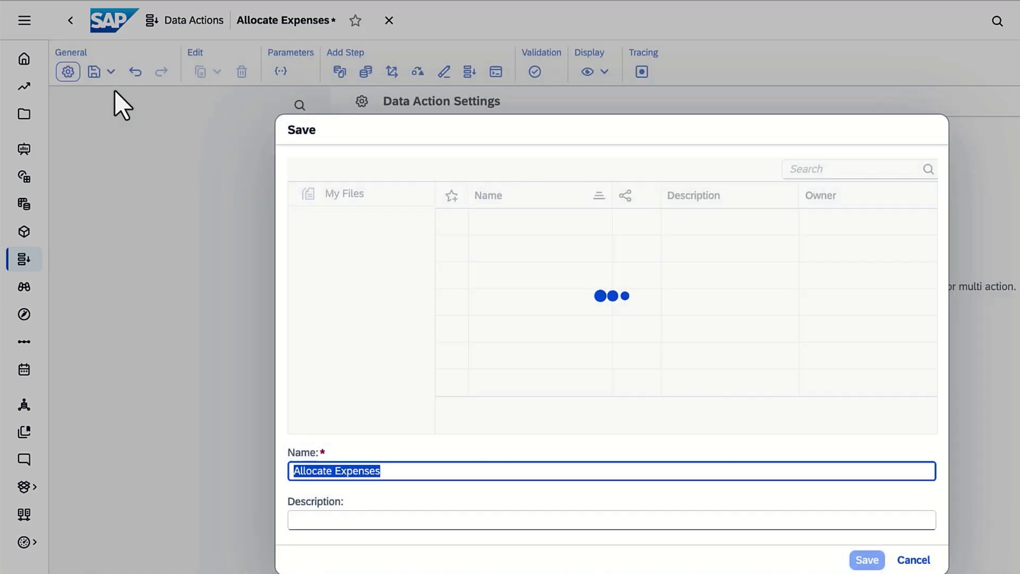
{"action": "double_click", "coordinate": [504, 221]}
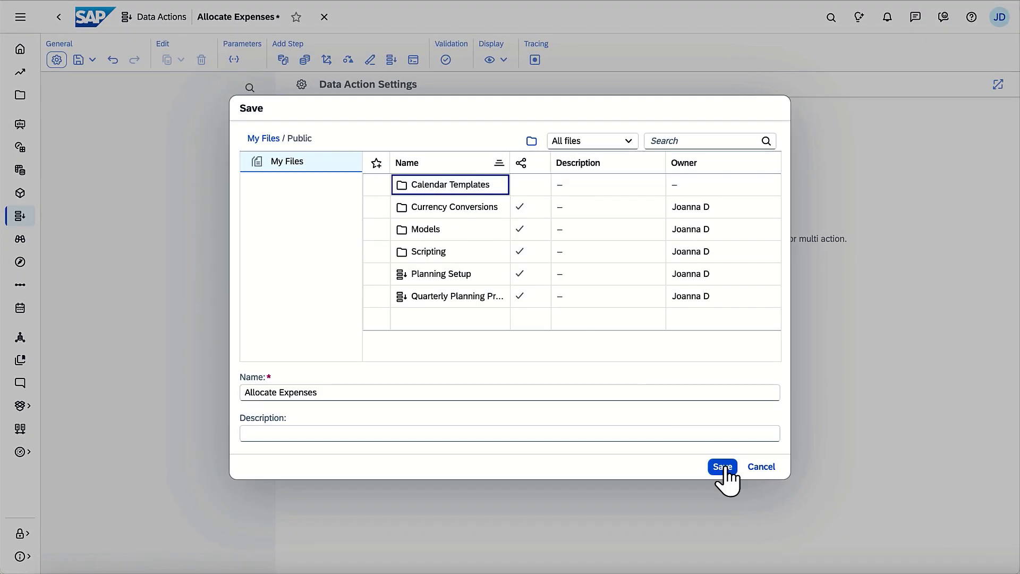
{"action": "left_click", "coordinate": [724, 466]}
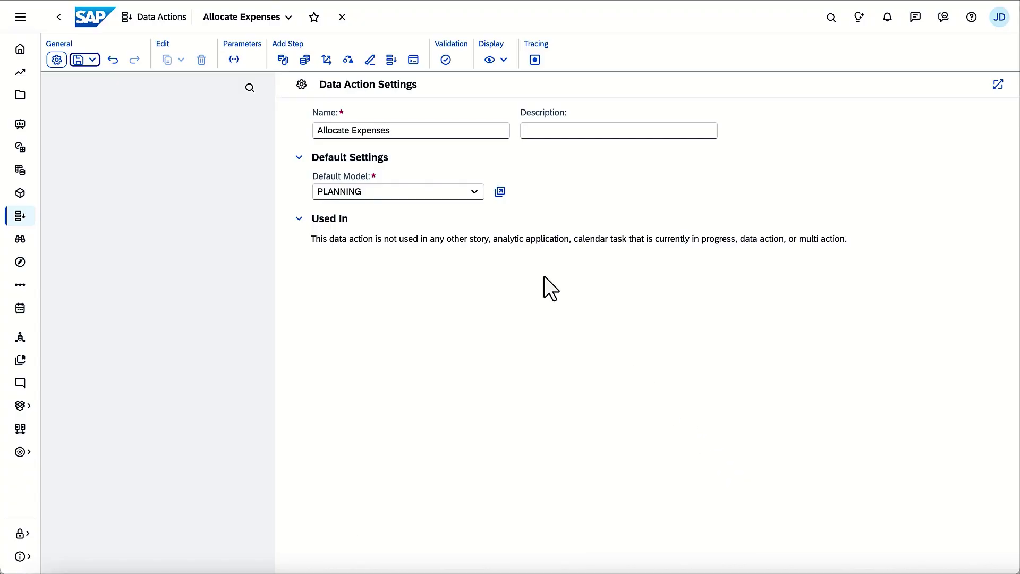
Add an allocation step to the data action and name it "Expenses by Net Revenue".
{"action": "left_click", "coordinate": [326, 61]}
{"action": "type", "text": "Expenses by Ne"}
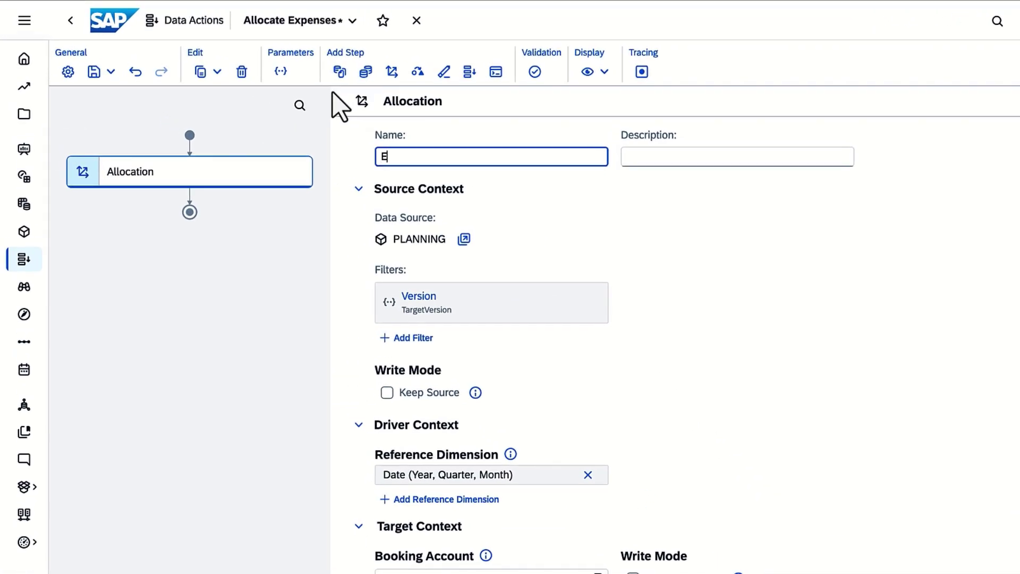
{"action": "type", "text": "t Revenue"}
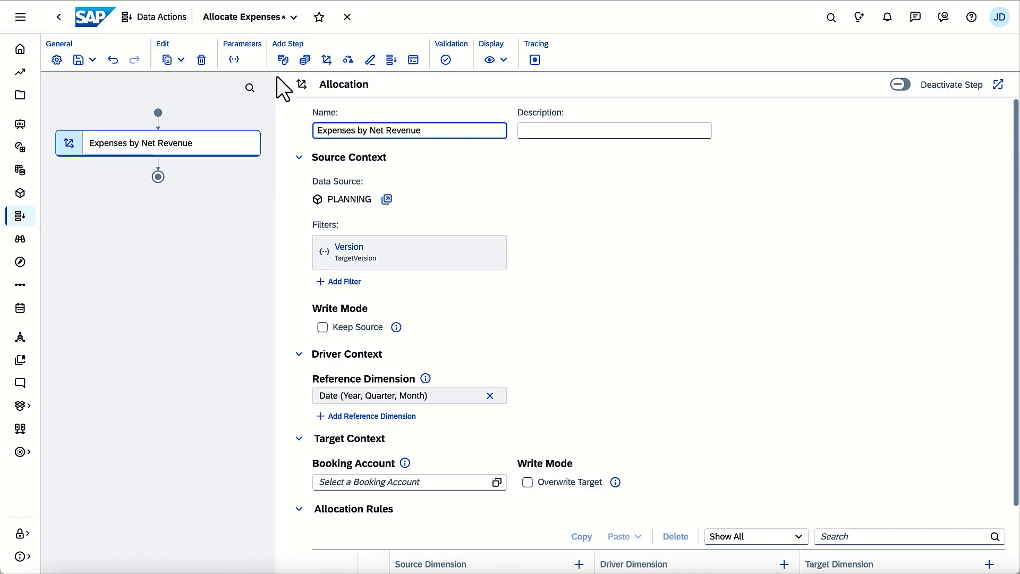
Add an Account filter to the source context restricted to Operating Expense (FPA1/018).
{"action": "left_click", "coordinate": [352, 282]}
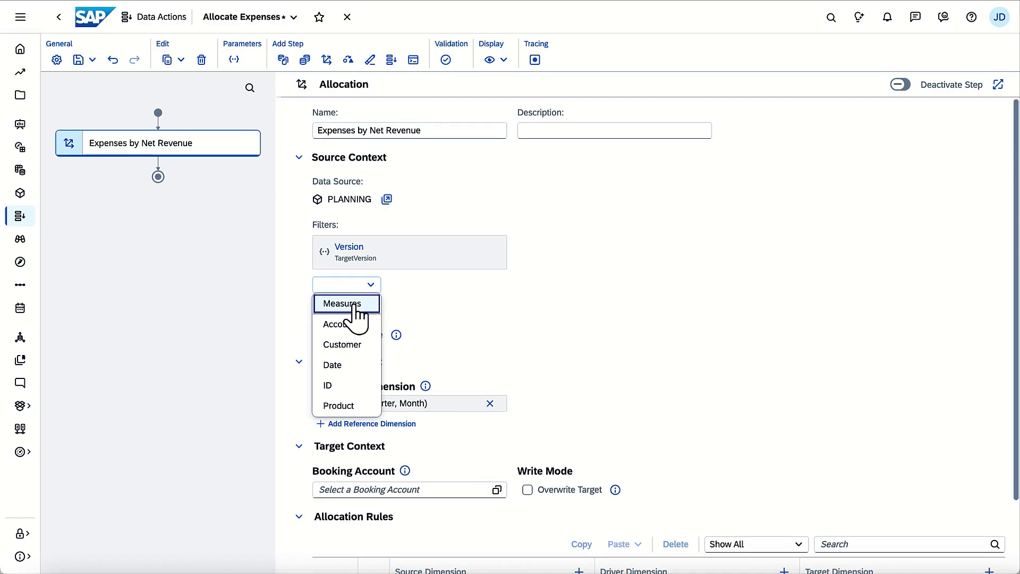
{"action": "left_click", "coordinate": [351, 323]}
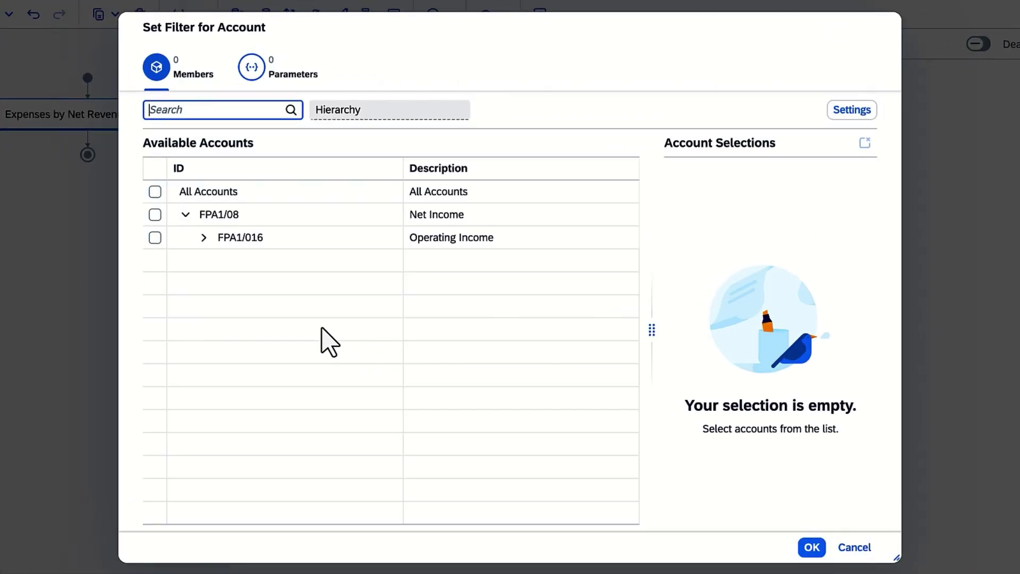
{"action": "left_click", "coordinate": [202, 239]}
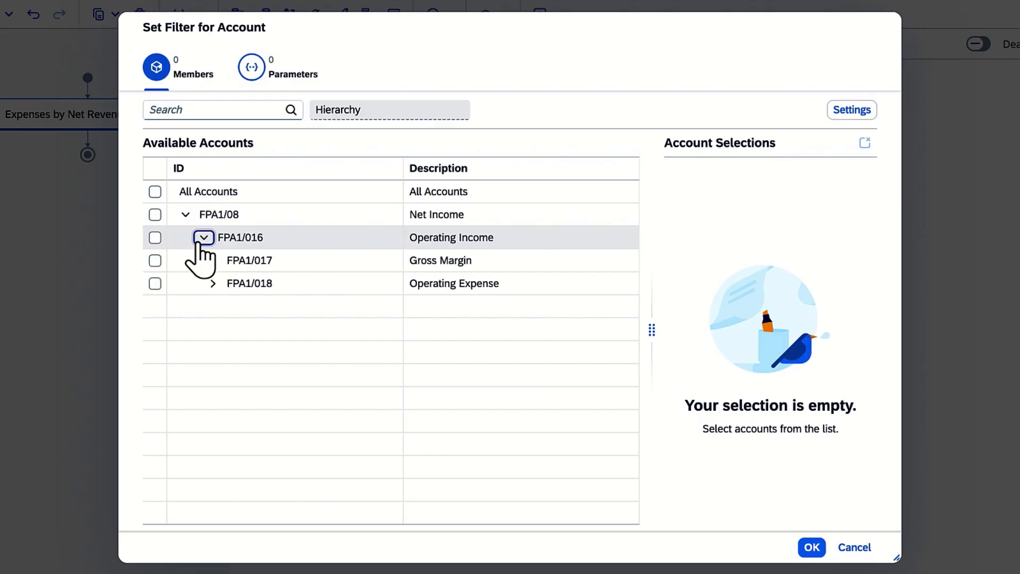
{"action": "left_click", "coordinate": [154, 283]}
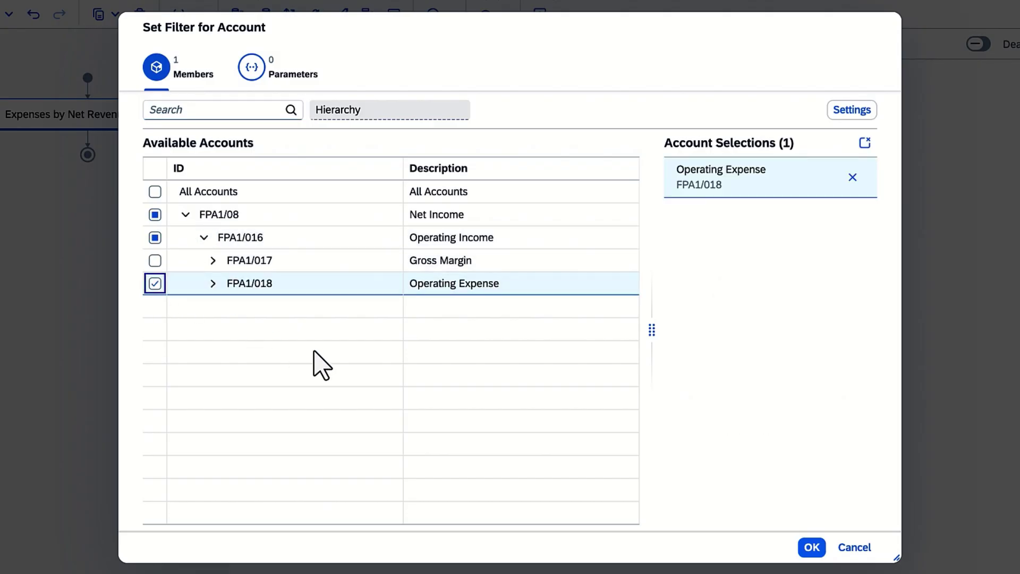
{"action": "left_click", "coordinate": [811, 547]}
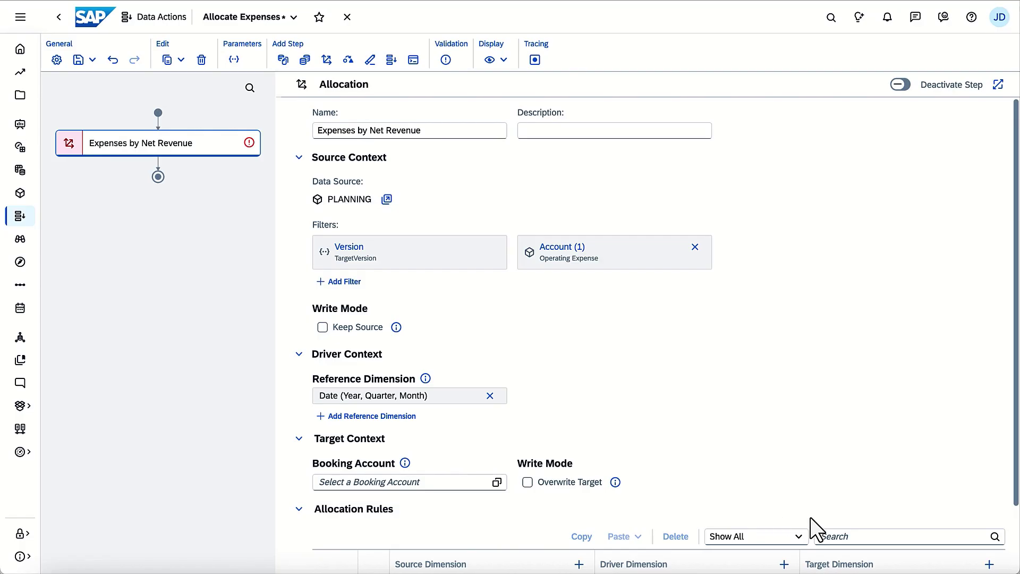
Set the allocation rule's source dimension to Product (Default Hierarchy) with Unassigned as the source member.
{"action": "scroll", "coordinate": [1013, 557], "scroll_direction": "down", "scroll_amount": 2}
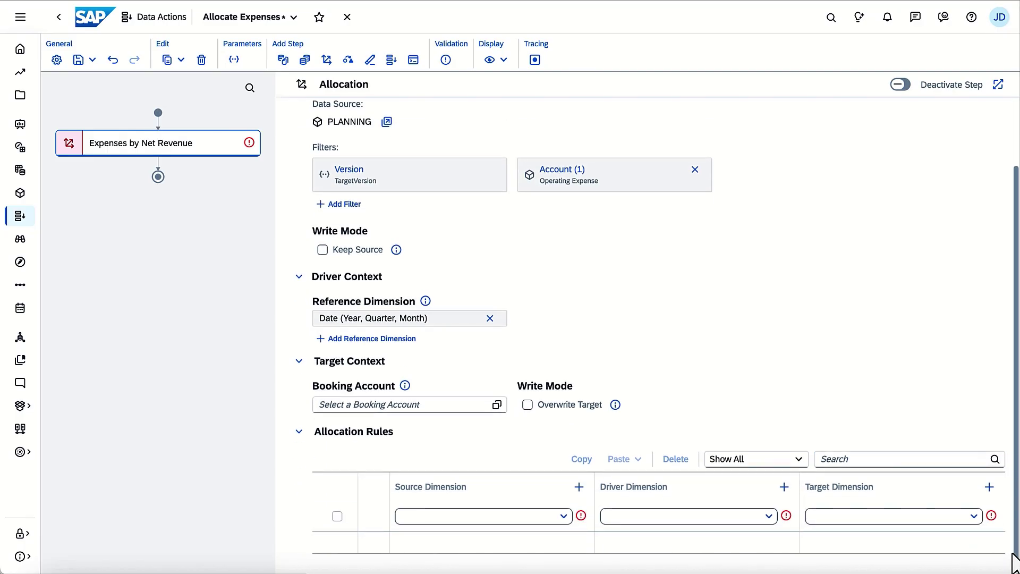
{"action": "left_click", "coordinate": [564, 517]}
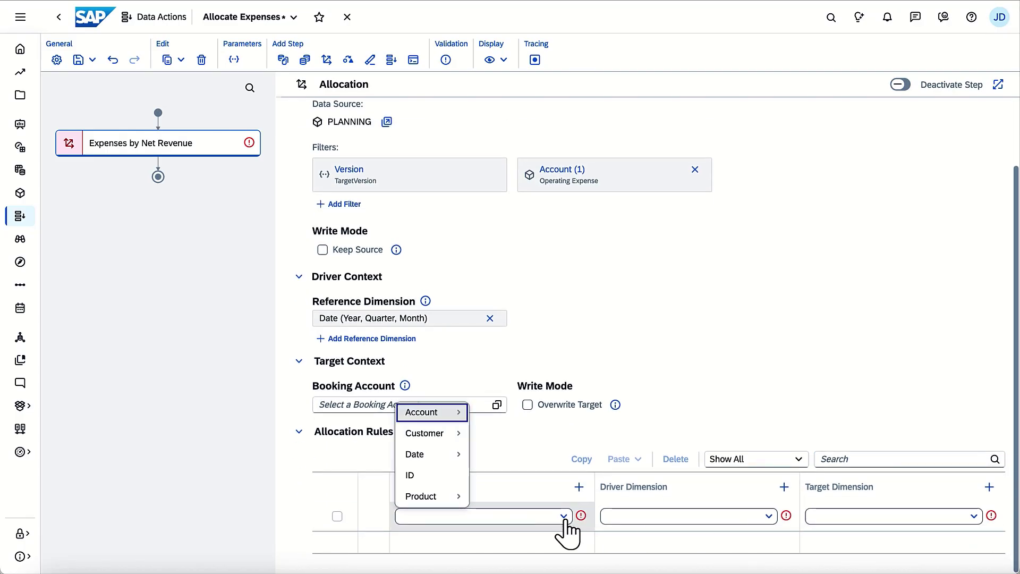
{"action": "mouse_move", "coordinate": [442, 499]}
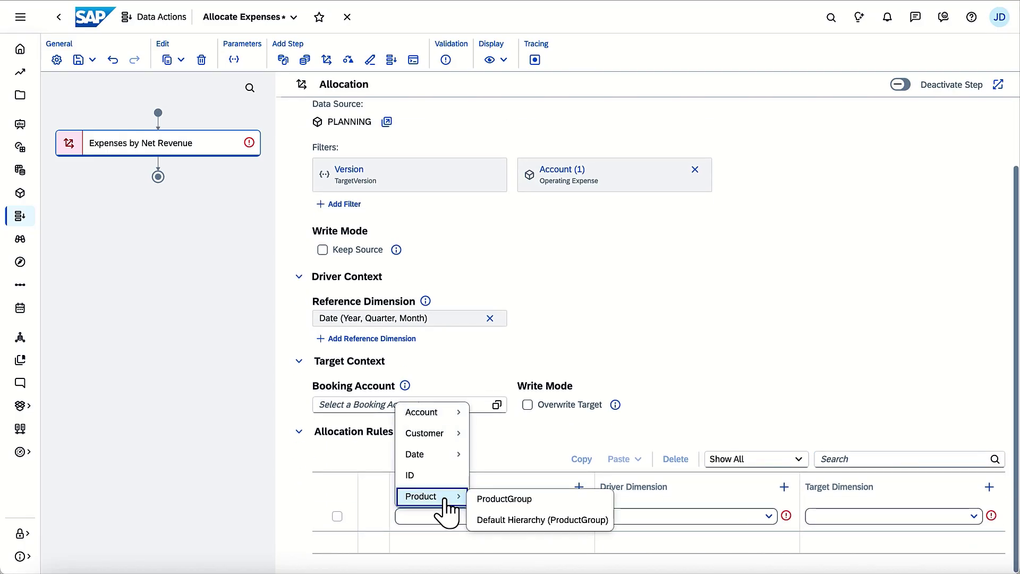
{"action": "left_click", "coordinate": [493, 521]}
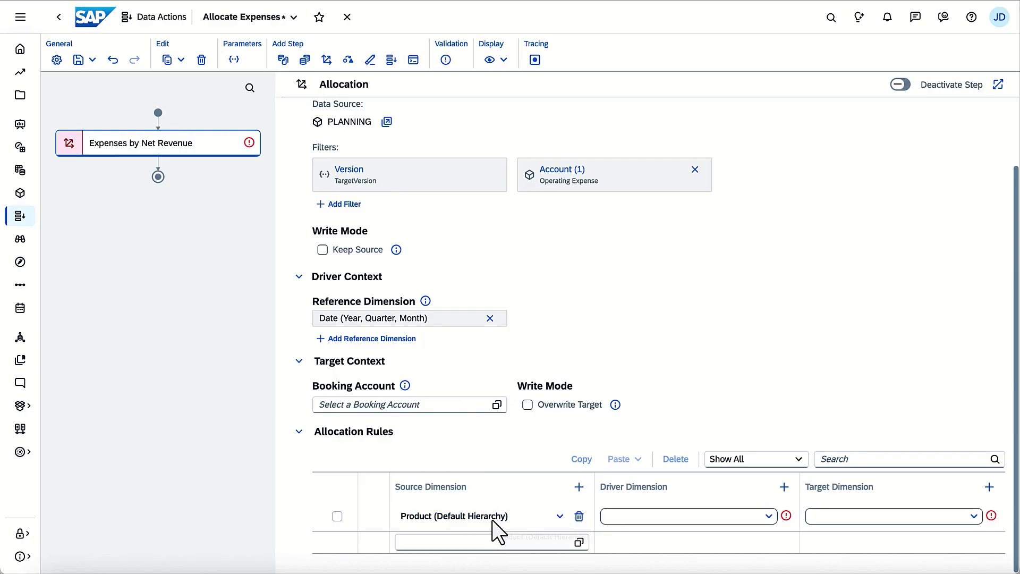
{"action": "left_click", "coordinate": [579, 542]}
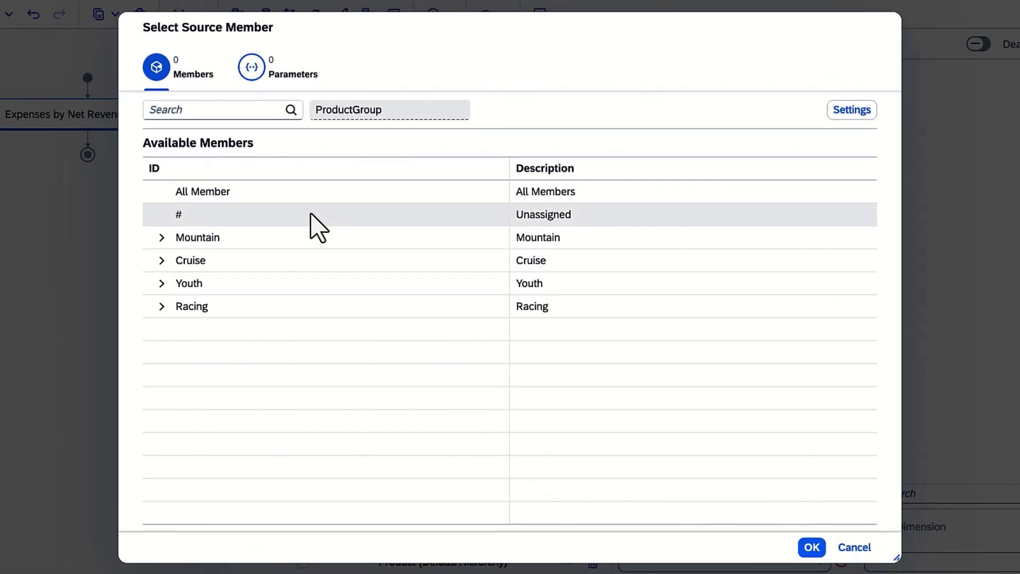
{"action": "left_click", "coordinate": [313, 223]}
{"action": "left_click", "coordinate": [811, 548]}
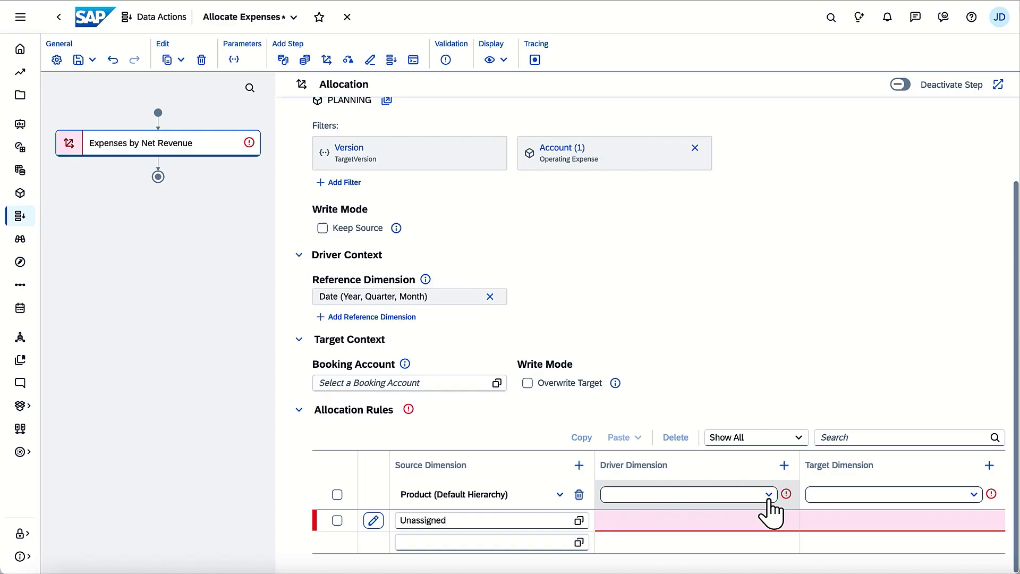
Set the rule's driver dimension to Account (Default Hierarchy) with Net Revenue as the driver member.
{"action": "left_click", "coordinate": [769, 495]}
{"action": "left_click", "coordinate": [658, 514]}
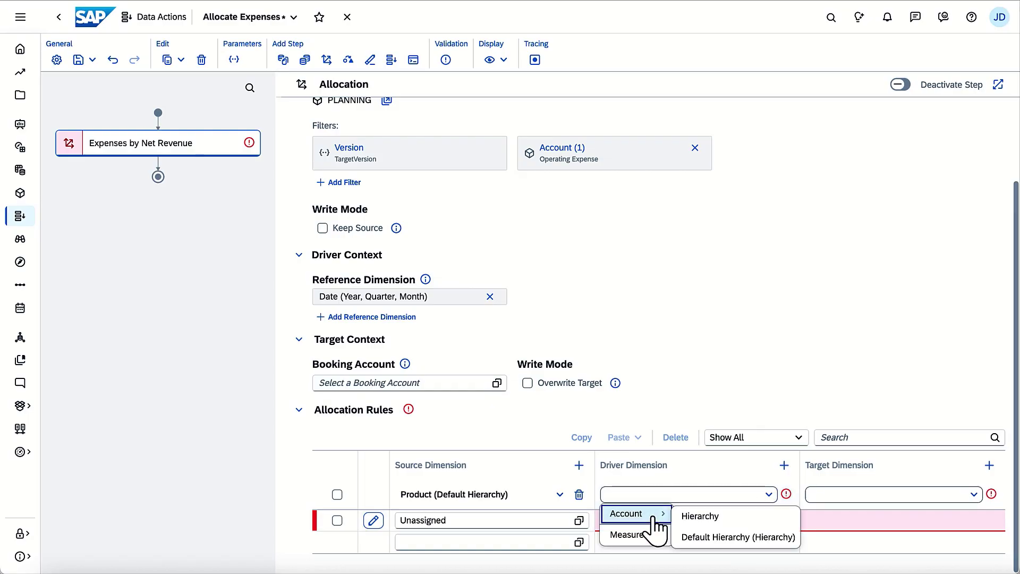
{"action": "left_click", "coordinate": [709, 536]}
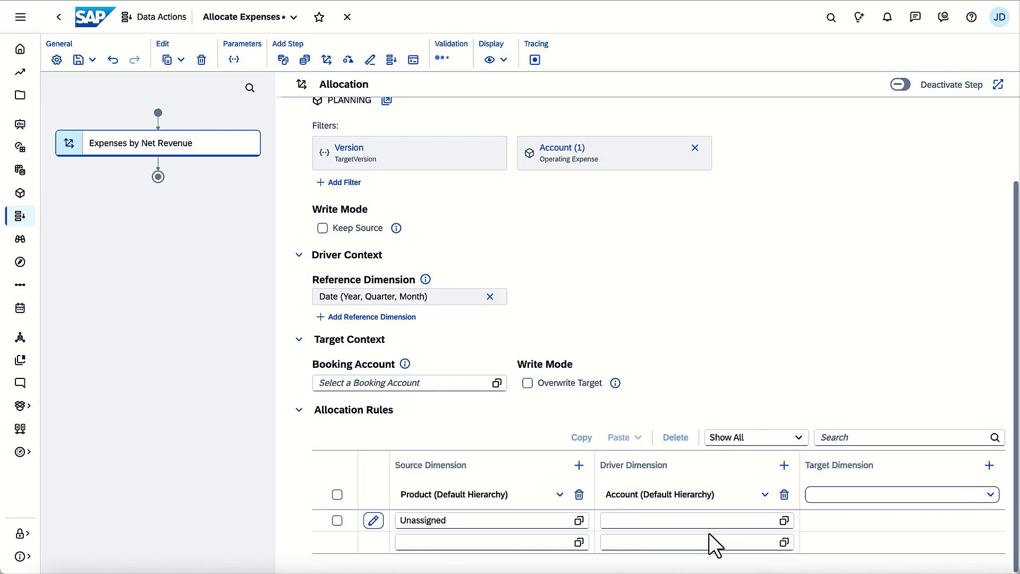
{"action": "left_click", "coordinate": [784, 521]}
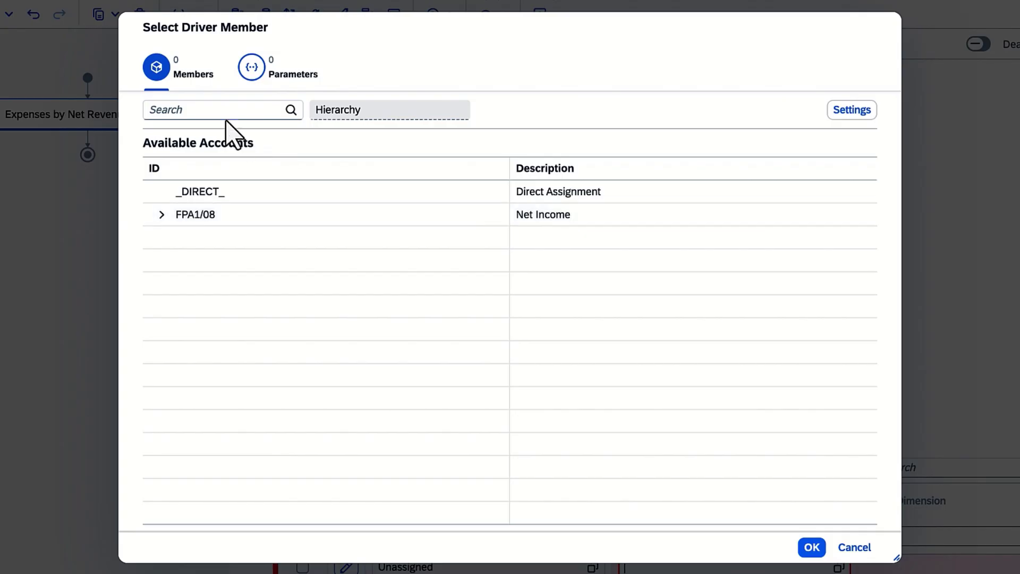
{"action": "left_click", "coordinate": [267, 147]}
{"action": "type", "text": "revenue"}
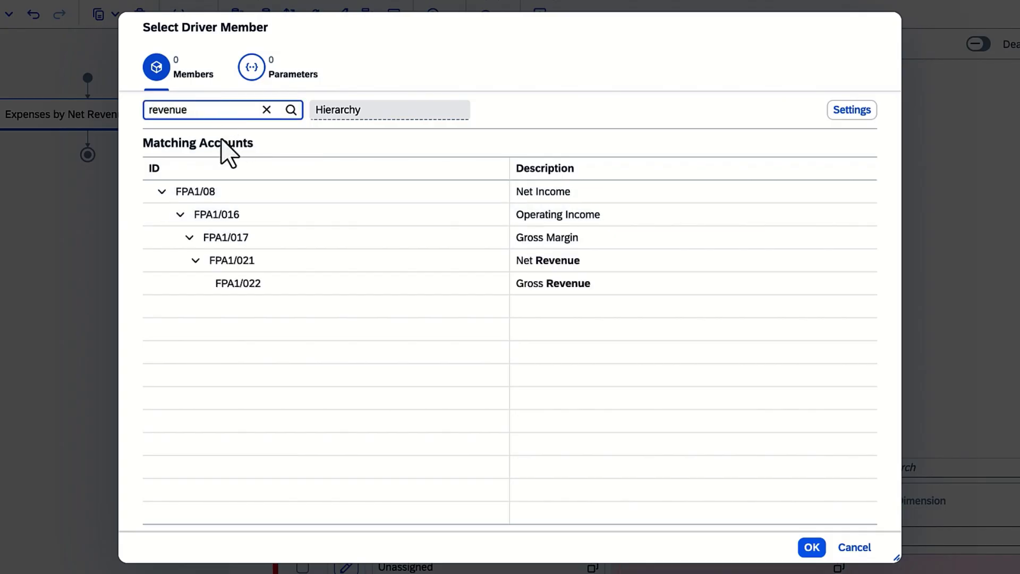
{"action": "left_click", "coordinate": [276, 260]}
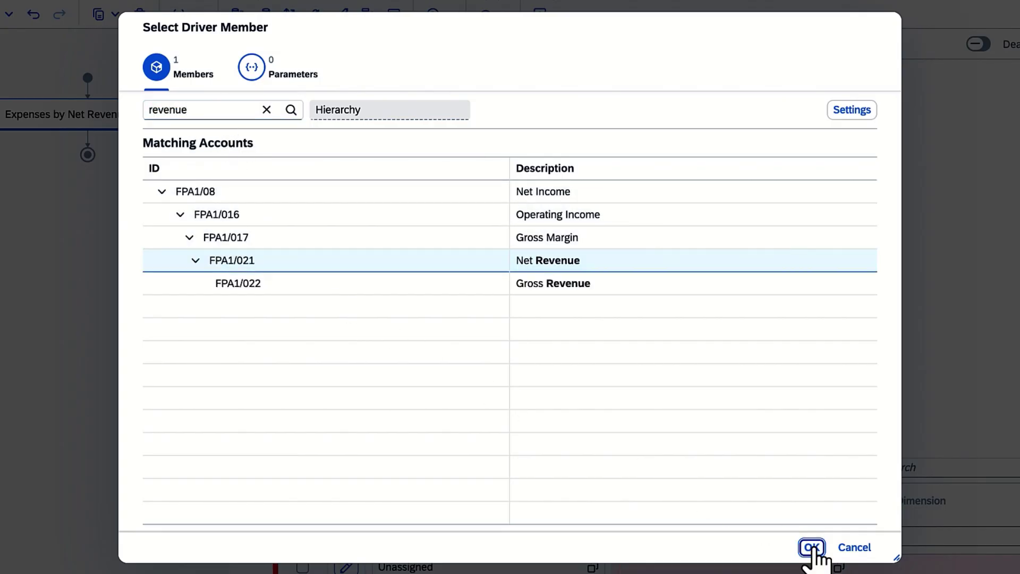
{"action": "left_click", "coordinate": [811, 546]}
Set the rule's target dimension to Product (Default Hierarchy) with Mountain, Cruise, Youth and Racing as target members.
{"action": "left_click", "coordinate": [977, 497]}
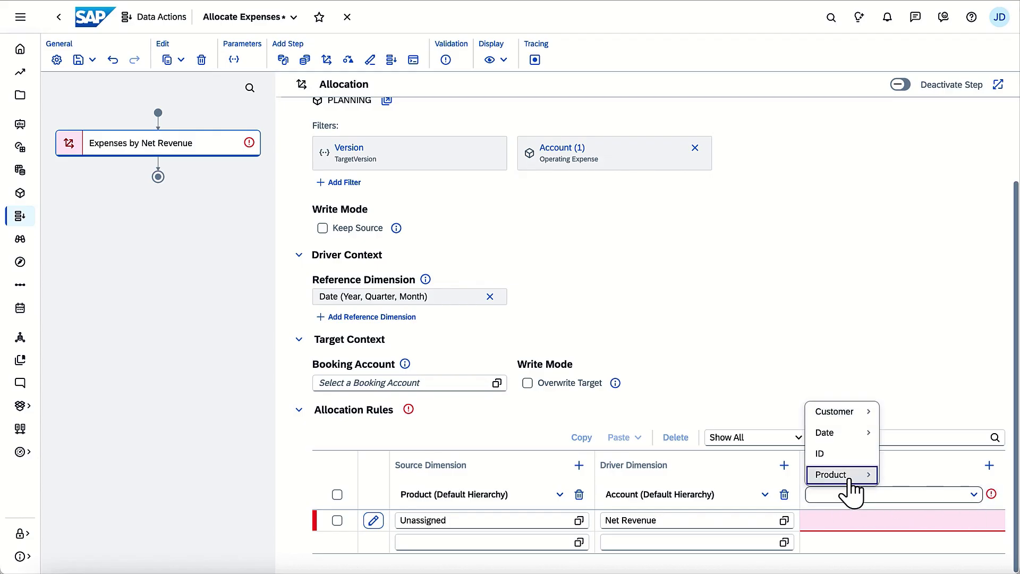
{"action": "mouse_move", "coordinate": [853, 482]}
{"action": "left_click", "coordinate": [784, 498]}
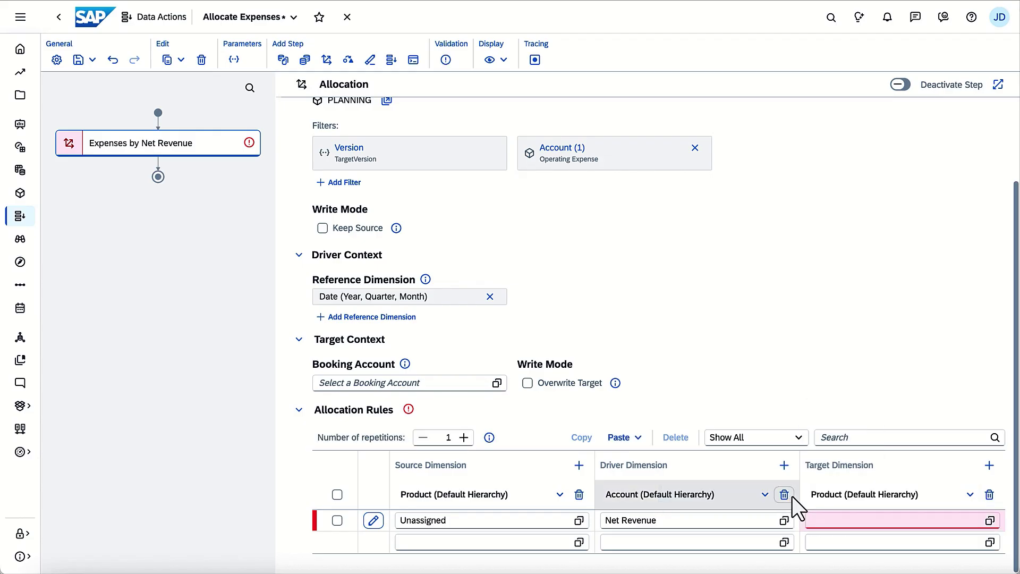
{"action": "left_click", "coordinate": [989, 520]}
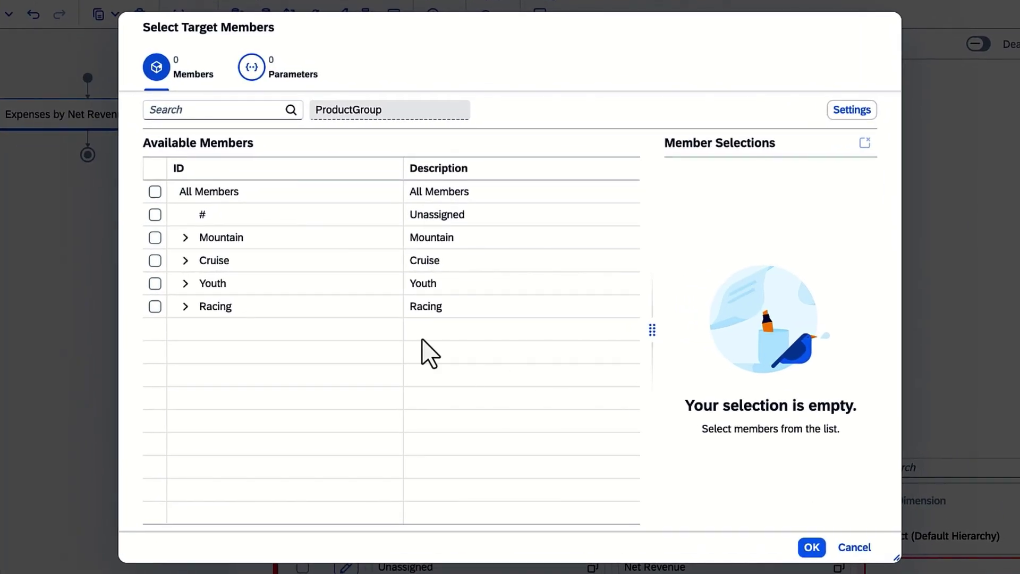
{"action": "left_click", "coordinate": [155, 238]}
{"action": "left_click", "coordinate": [155, 260]}
{"action": "left_click", "coordinate": [154, 283]}
{"action": "left_click", "coordinate": [154, 306]}
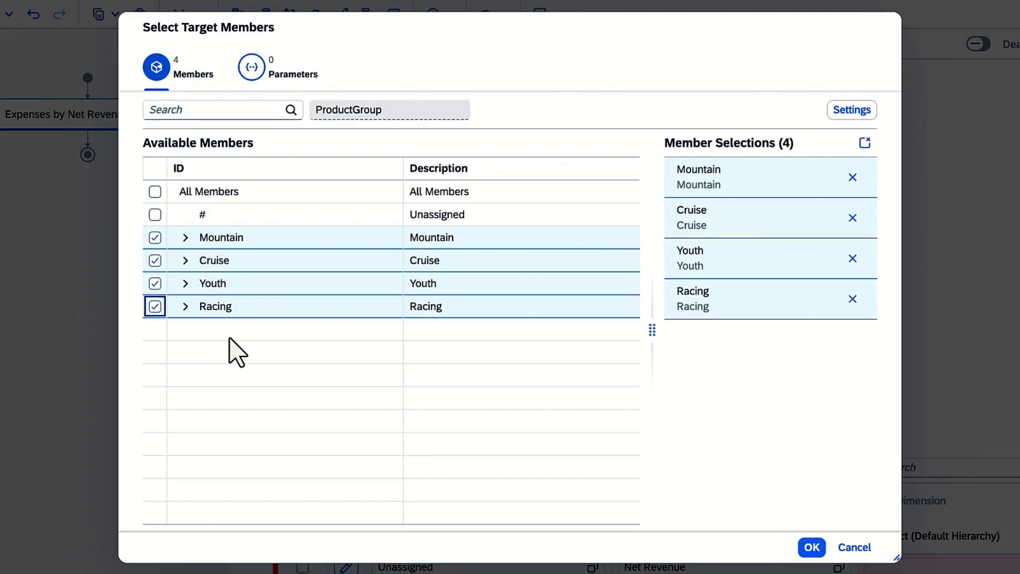
{"action": "left_click", "coordinate": [811, 548]}
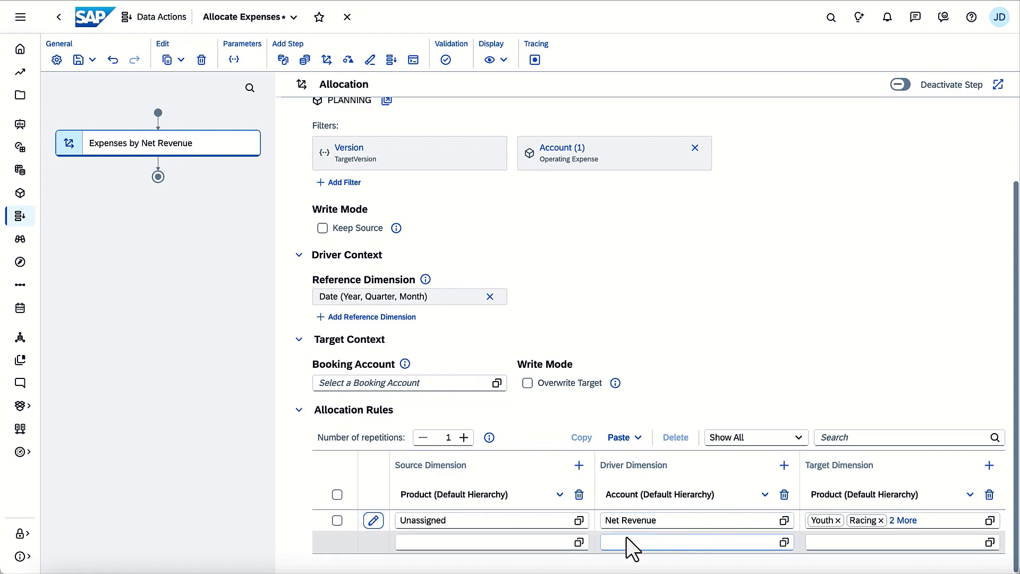
{"action": "left_click", "coordinate": [579, 543]}
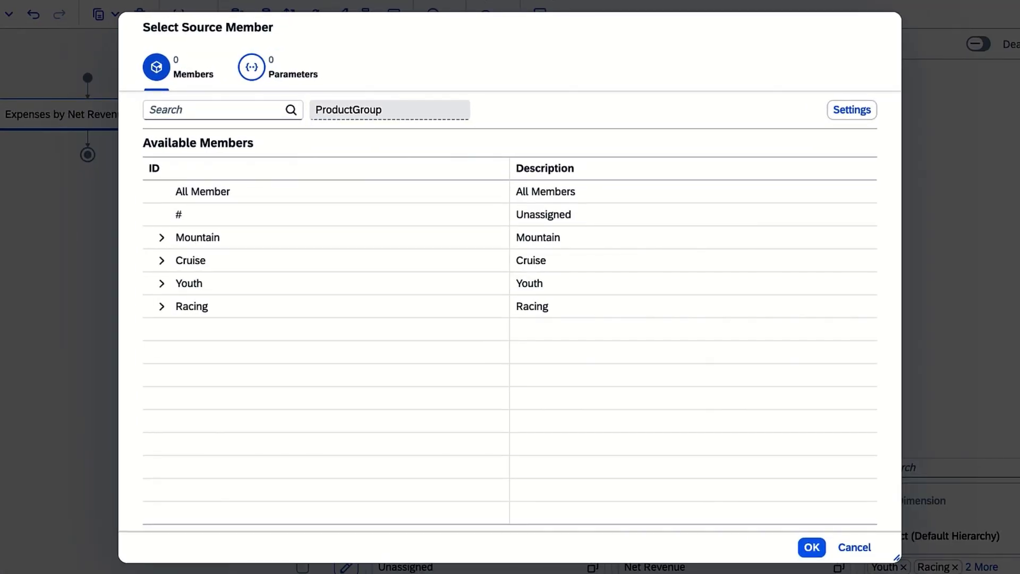
{"action": "left_click", "coordinate": [854, 548]}
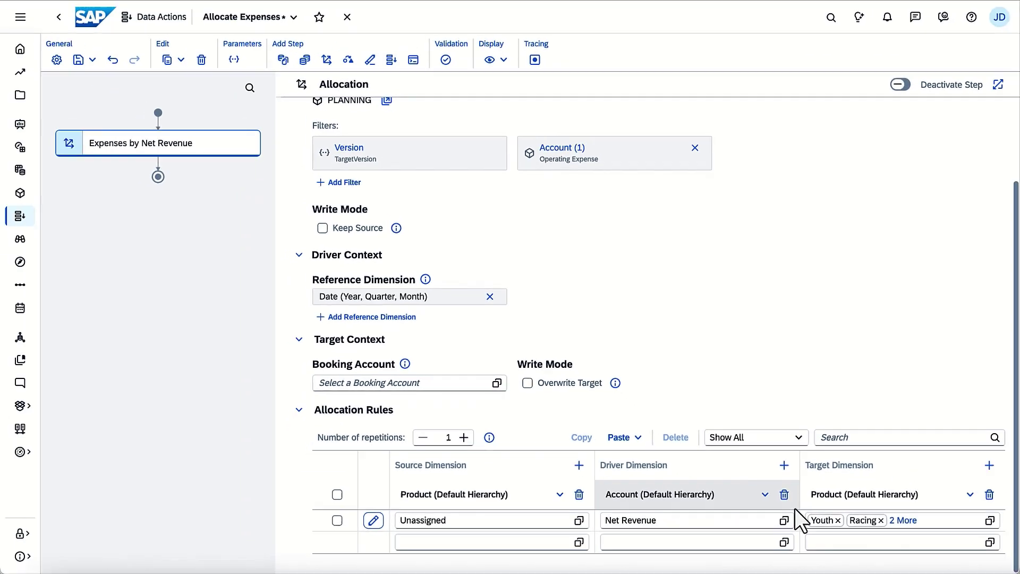
{"action": "left_click", "coordinate": [579, 466]}
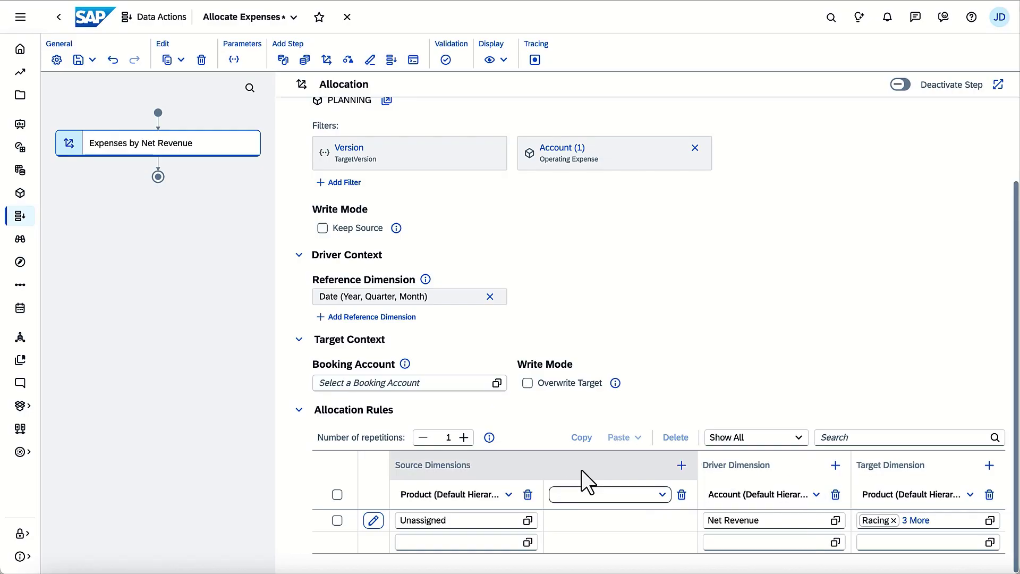
{"action": "left_click", "coordinate": [681, 494]}
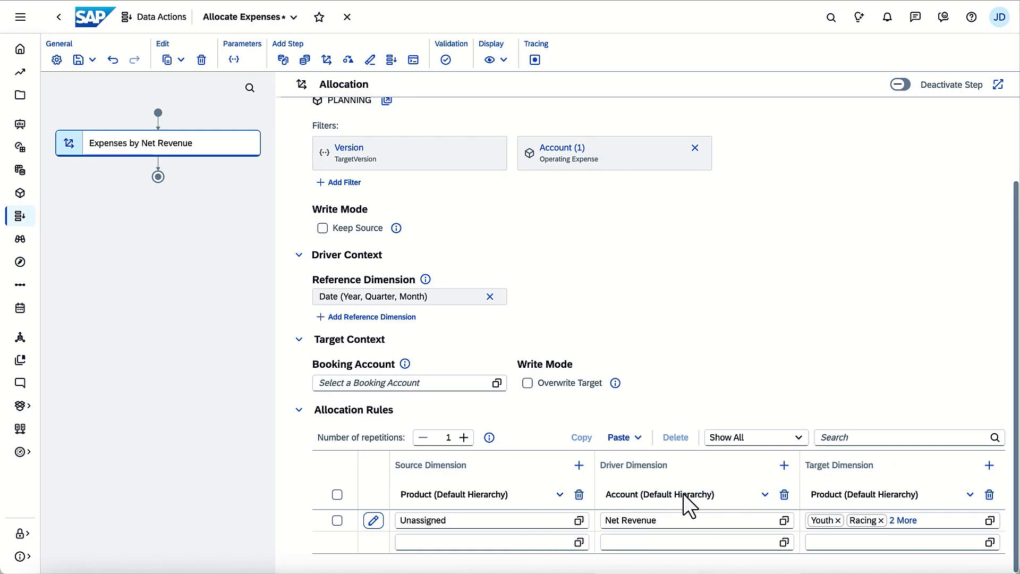
{"action": "left_click", "coordinate": [326, 59]}
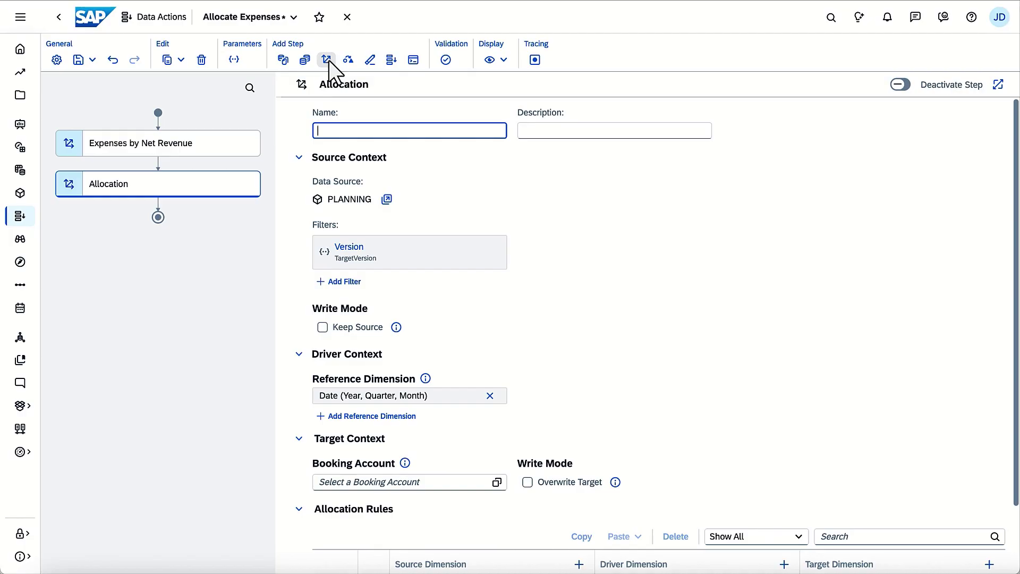
{"action": "left_click", "coordinate": [201, 59]}
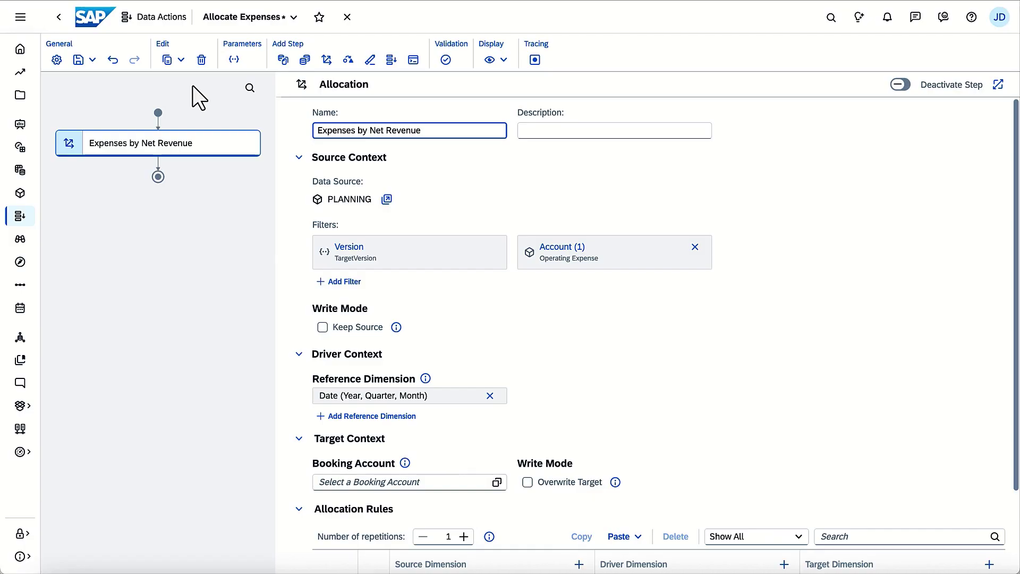
Save the changes to the Allocate Expenses data action.
{"action": "left_click", "coordinate": [92, 60]}
{"action": "left_click", "coordinate": [90, 77]}
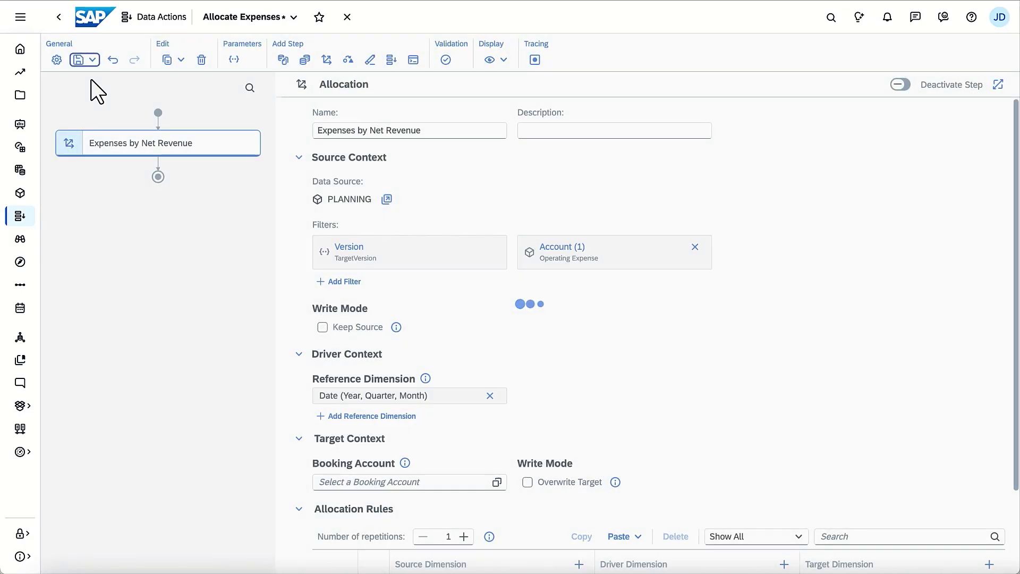